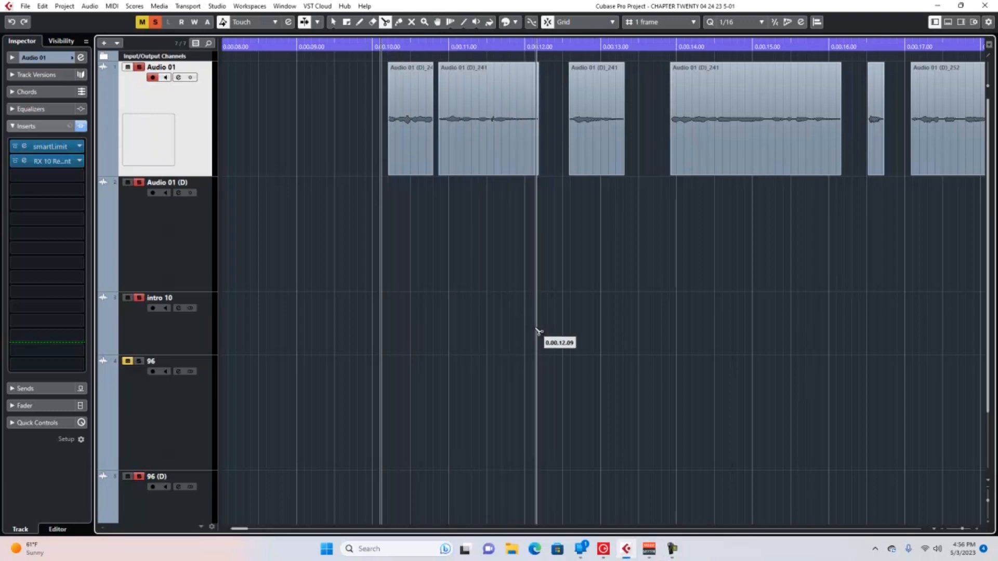
Audition the Audio 01 clip around 11 seconds, place the cursor just before the small noise near 0.00.11.32, and examine its waveform closely.
{"action": "key", "text": "space"}
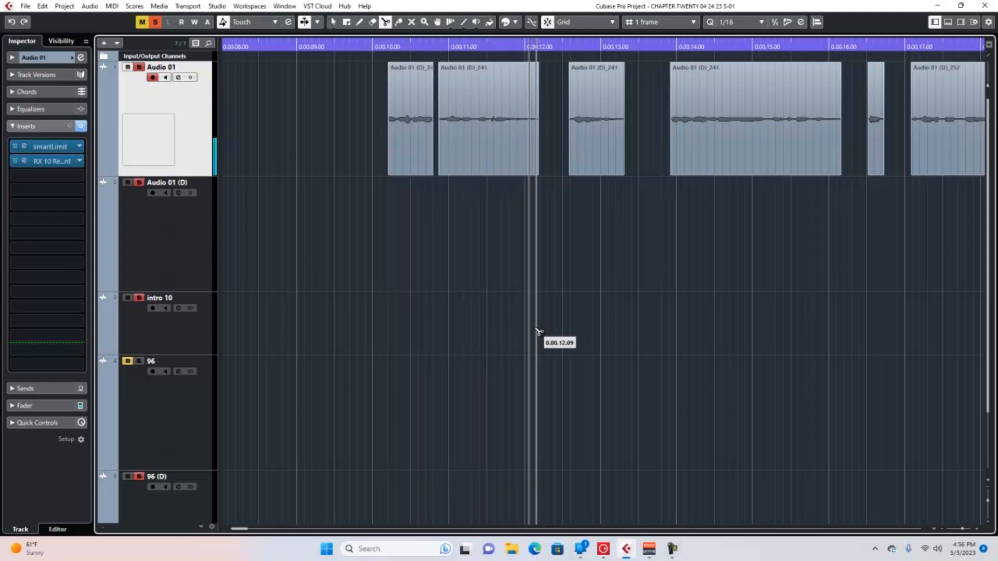
{"action": "left_click", "coordinate": [489, 46]}
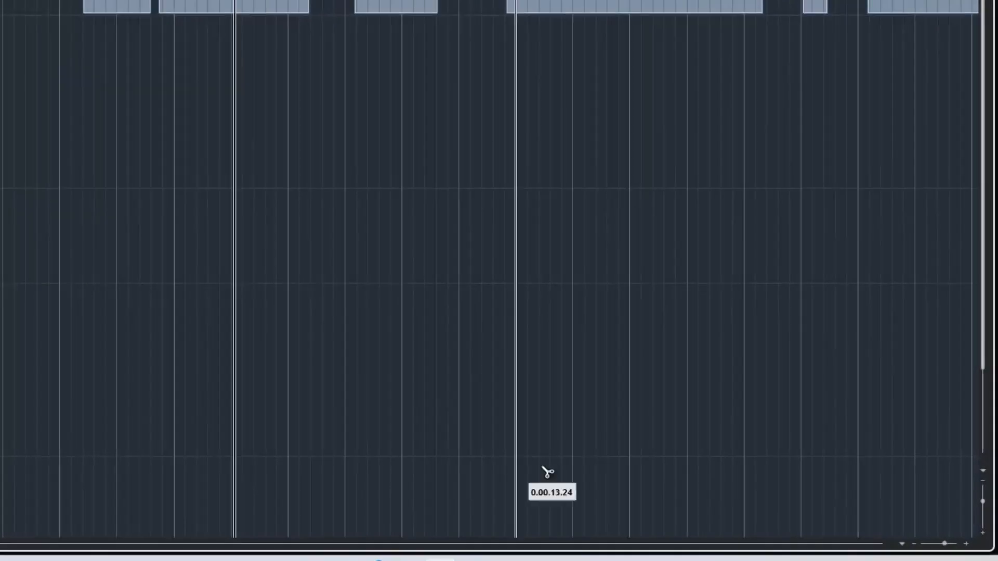
{"action": "left_click", "coordinate": [966, 544]}
{"action": "left_click", "coordinate": [965, 544]}
{"action": "left_click", "coordinate": [965, 544]}
{"action": "left_click", "coordinate": [966, 544]}
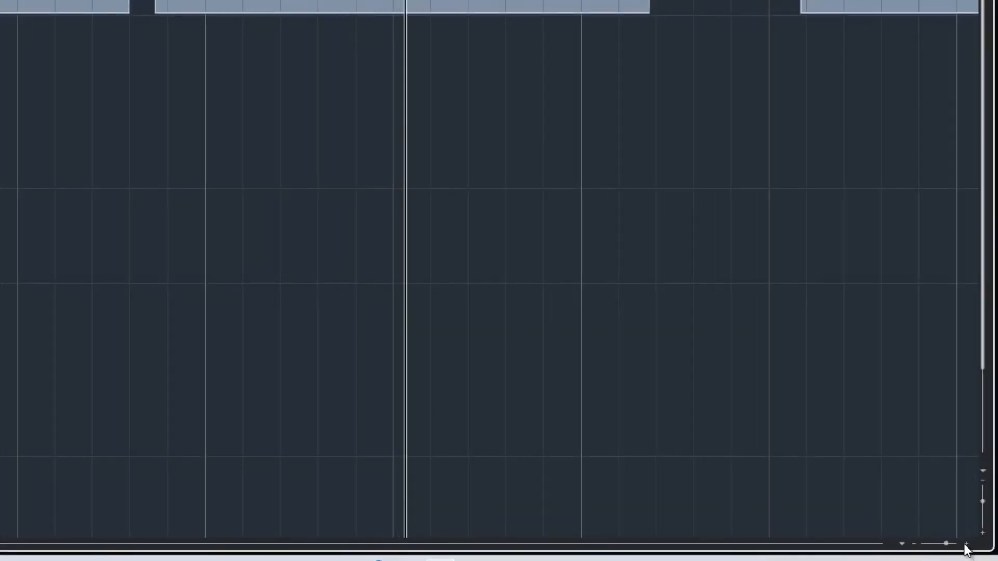
{"action": "left_click", "coordinate": [965, 544]}
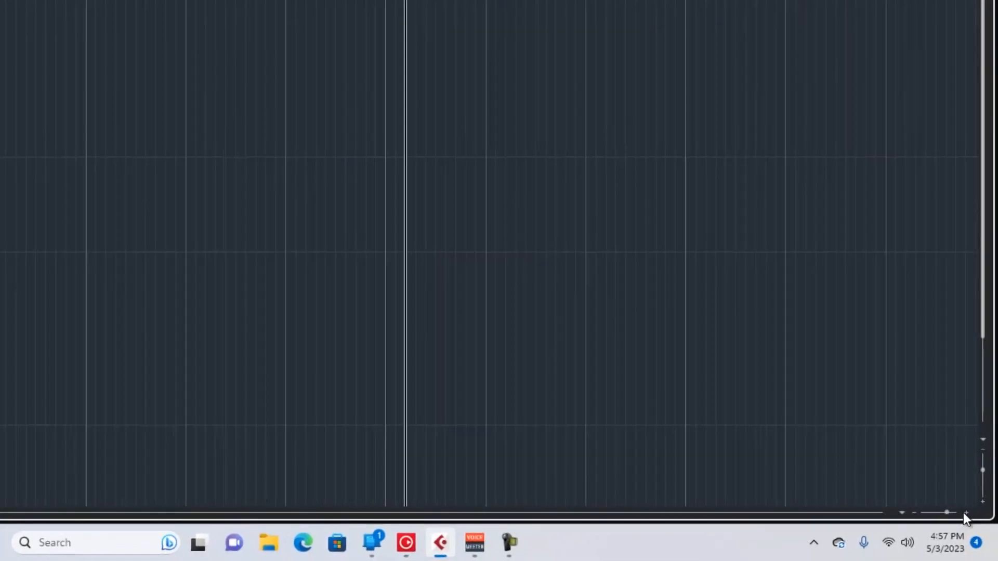
{"action": "left_click", "coordinate": [964, 513]}
{"action": "left_click", "coordinate": [963, 513]}
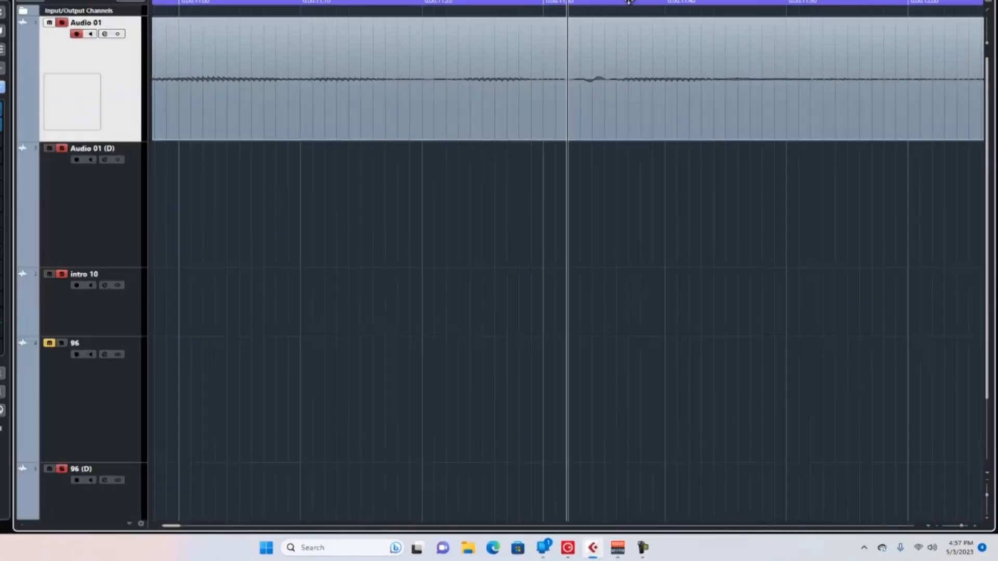
Set the ruler format to 60 fps (User) and split the Audio 01 clip around the noise at 0.00.11.36 and 0.00.11.33.
{"action": "right_click", "coordinate": [660, 50]}
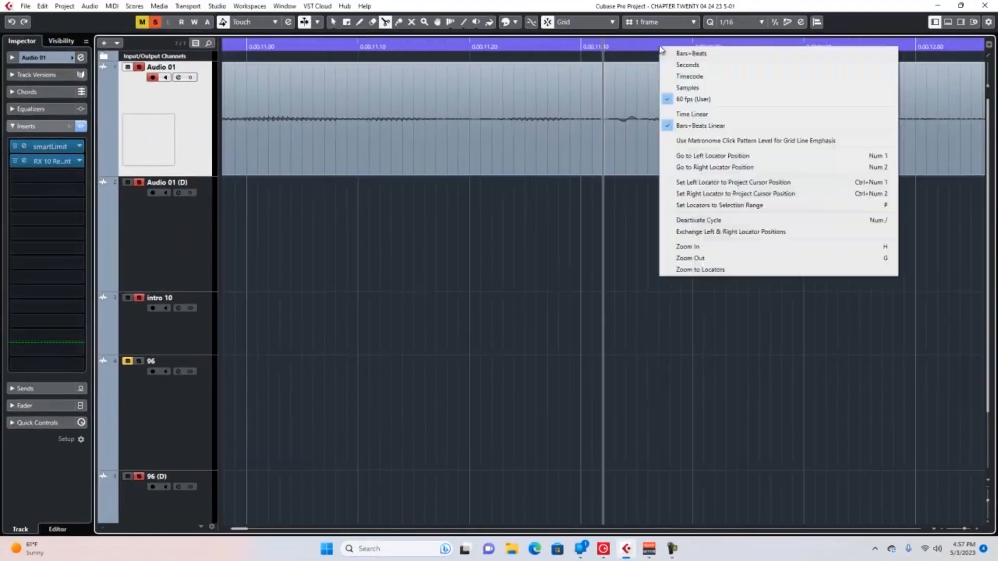
{"action": "left_click", "coordinate": [707, 102]}
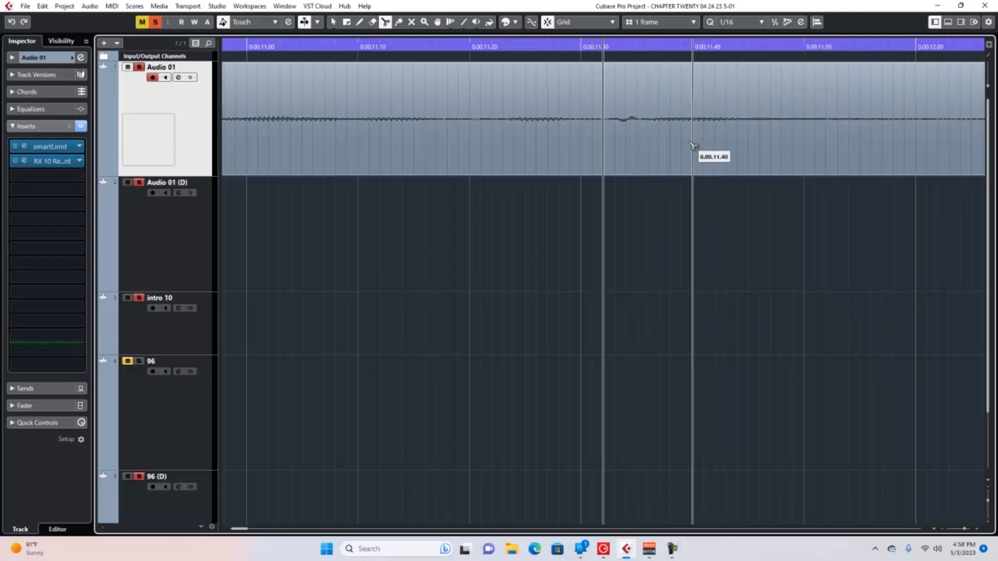
{"action": "left_click", "coordinate": [651, 141]}
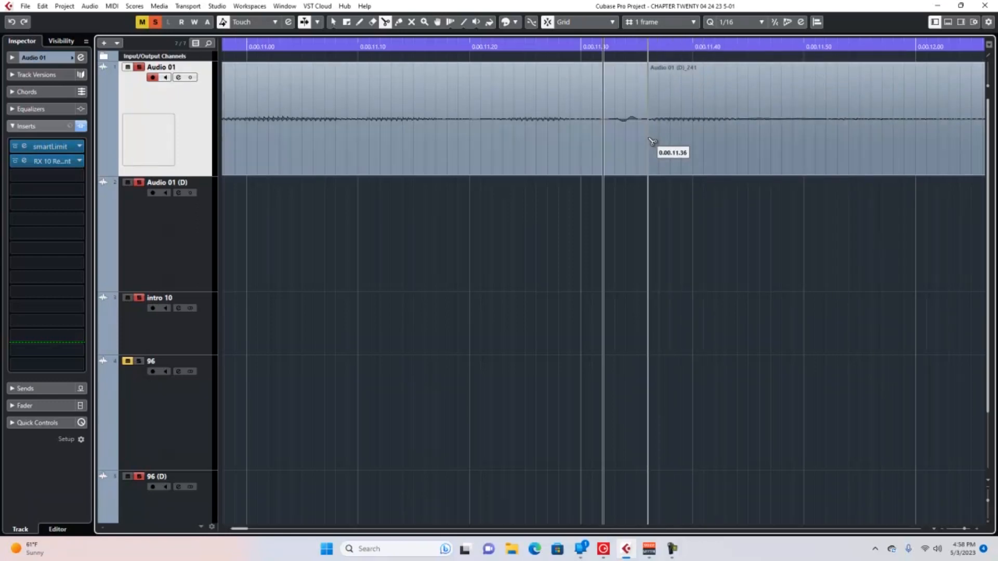
{"action": "left_click", "coordinate": [615, 133]}
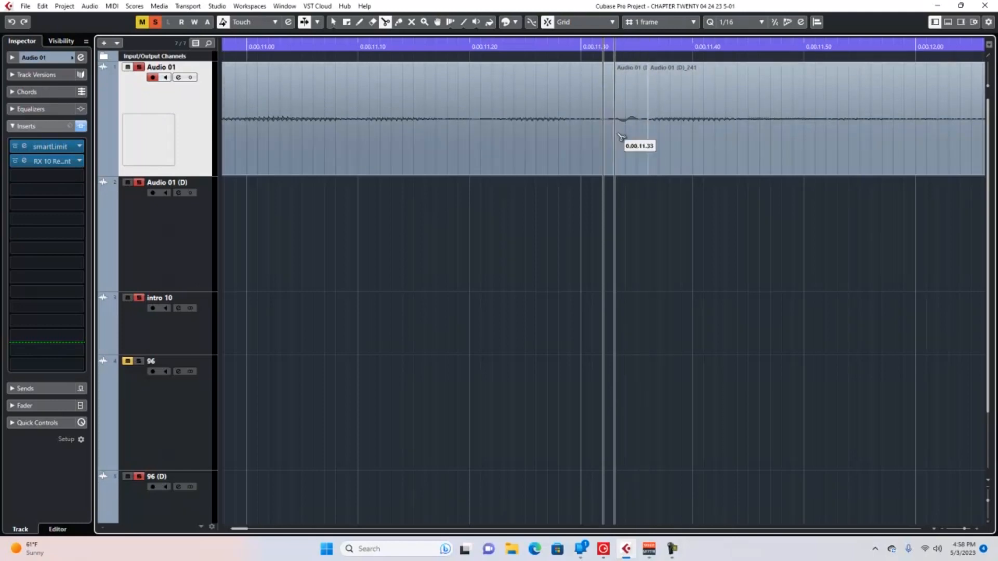
Select the short slice between the two cuts on Audio 01 and lower its clip volume to just below the waveform line.
{"action": "left_click", "coordinate": [333, 23]}
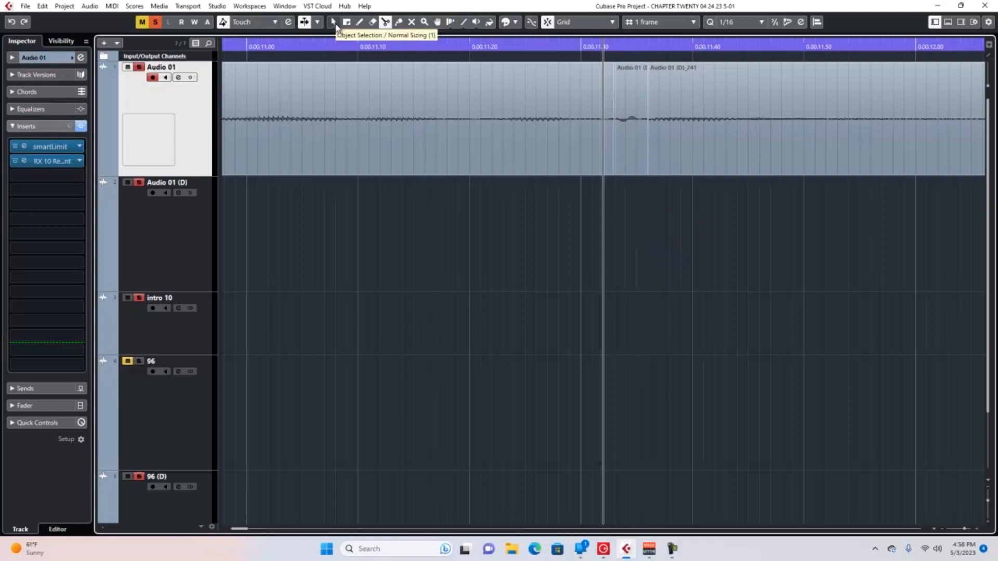
{"action": "left_click", "coordinate": [627, 148]}
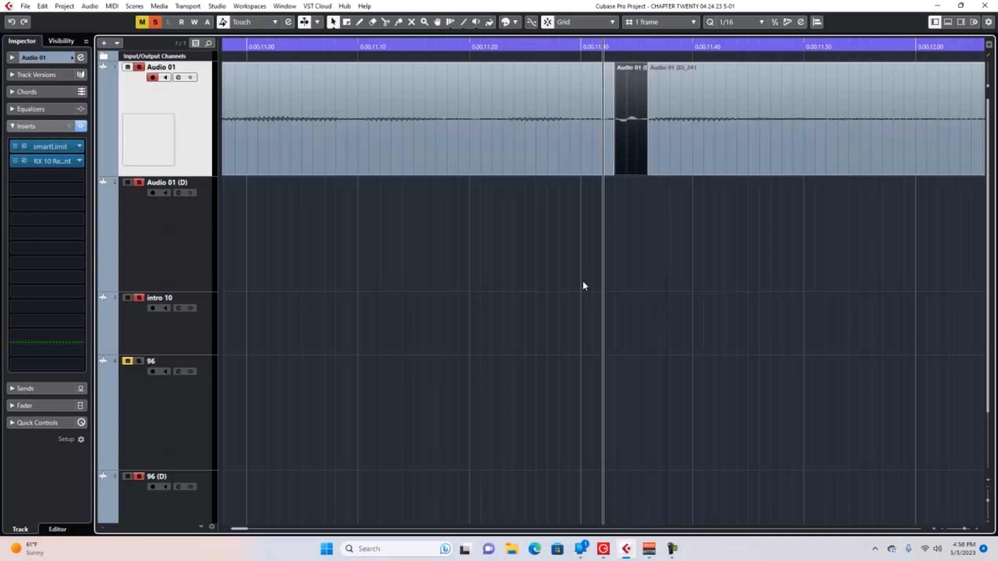
{"action": "left_click", "coordinate": [640, 74]}
{"action": "left_click_drag", "start_coordinate": [630, 63], "coordinate": [640, 129]}
Play back the phrase from just before the Audio 01 clip that begins shortly after 0.00.10.00 to check the edit.
{"action": "left_click_drag", "start_coordinate": [966, 533], "coordinate": [963, 533]}
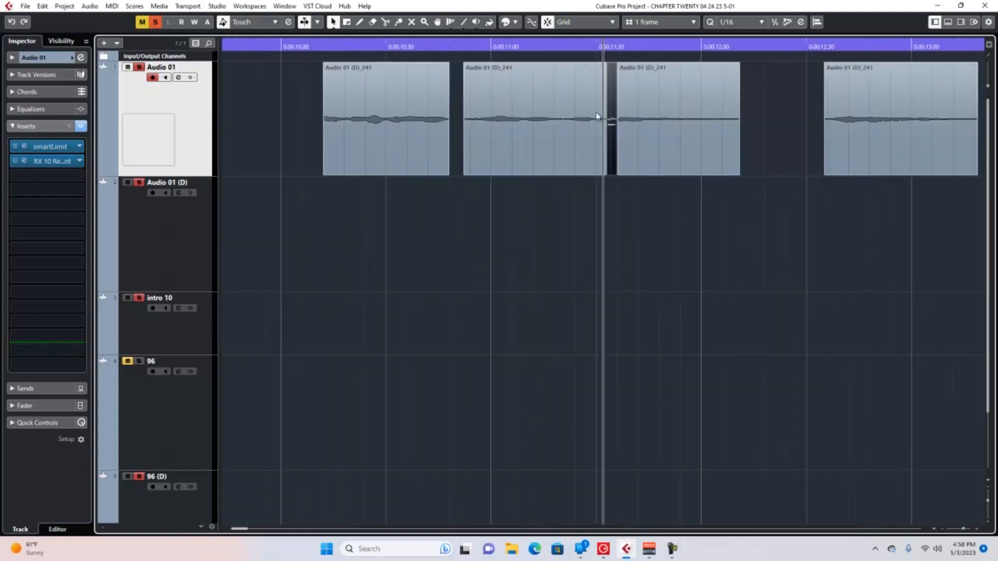
{"action": "left_click", "coordinate": [321, 47]}
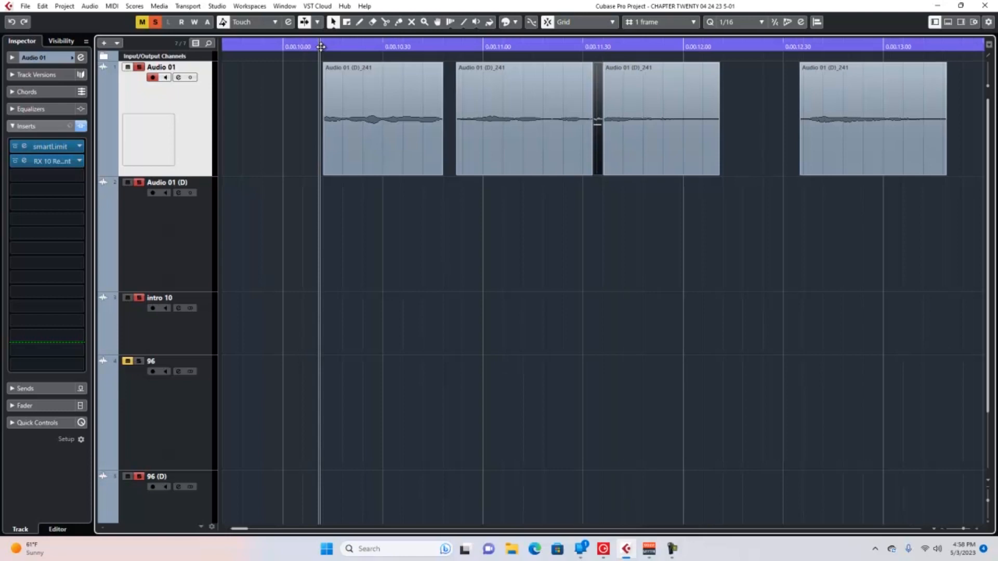
{"action": "key", "text": "space"}
{"action": "key", "text": "space"}
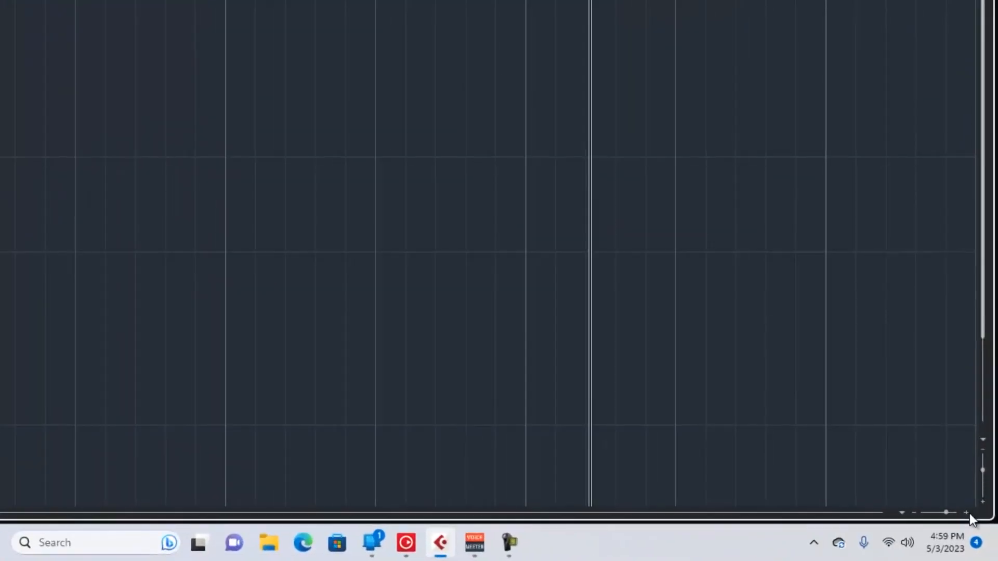
Audition the edit up close, playing from the start of the clip directly preceding the lowered slice.
{"action": "left_click", "coordinate": [967, 513]}
{"action": "left_click", "coordinate": [968, 513]}
{"action": "left_click", "coordinate": [968, 514]}
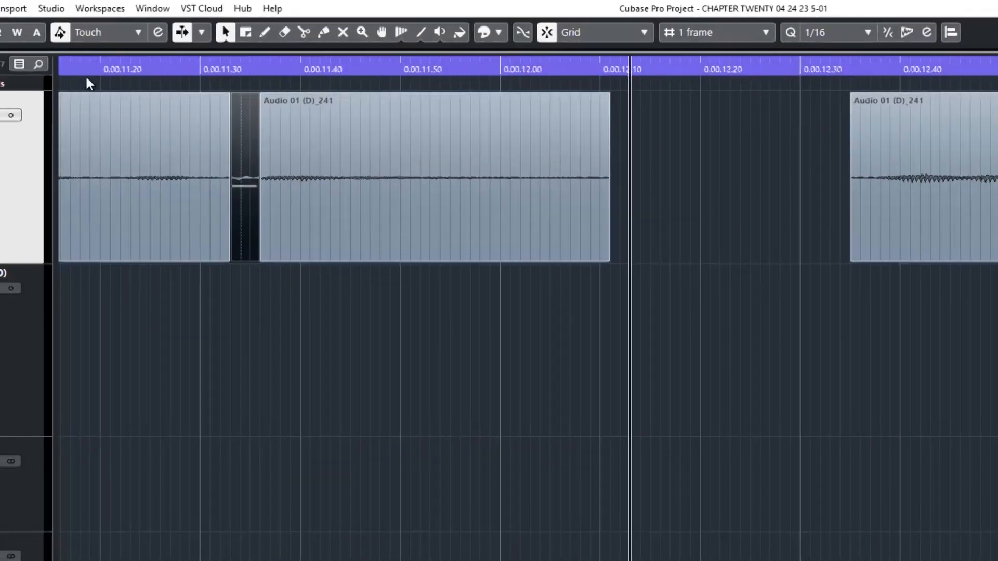
{"action": "left_click_drag", "start_coordinate": [85, 74], "coordinate": [50, 77]}
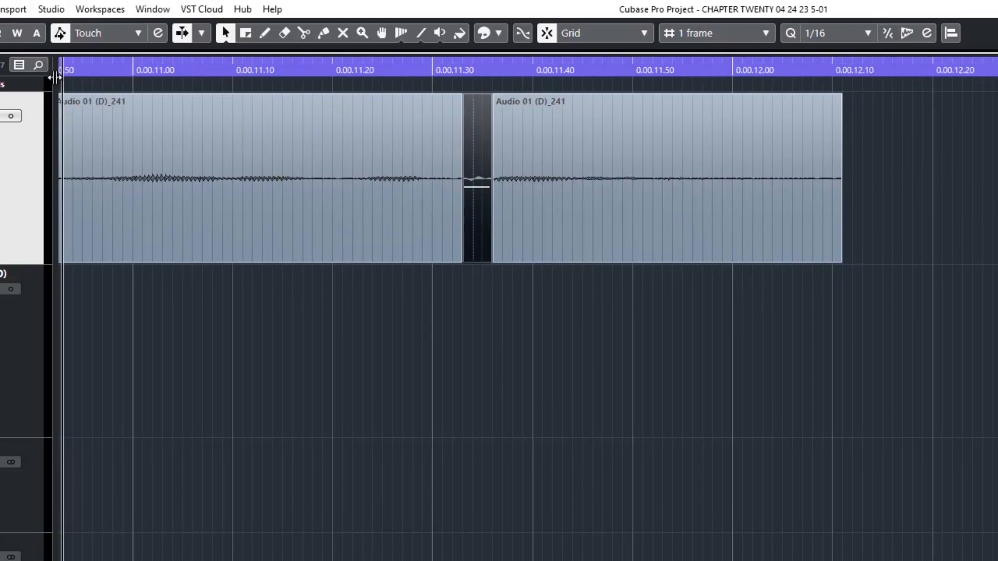
{"action": "key", "text": "space"}
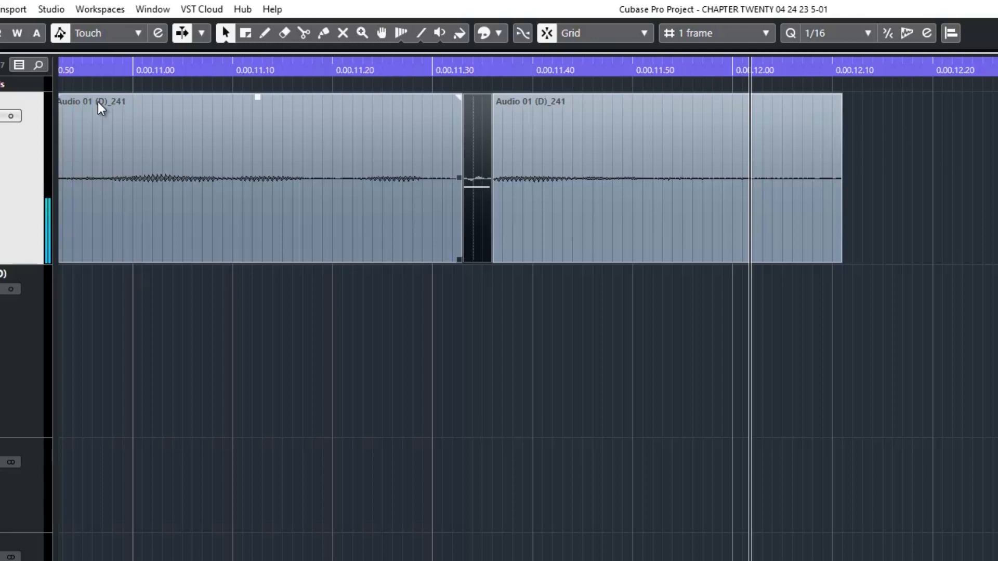
Lower the short slice's clip volume further and play the edit again from the start of the clip preceding it.
{"action": "left_click", "coordinate": [520, 188]}
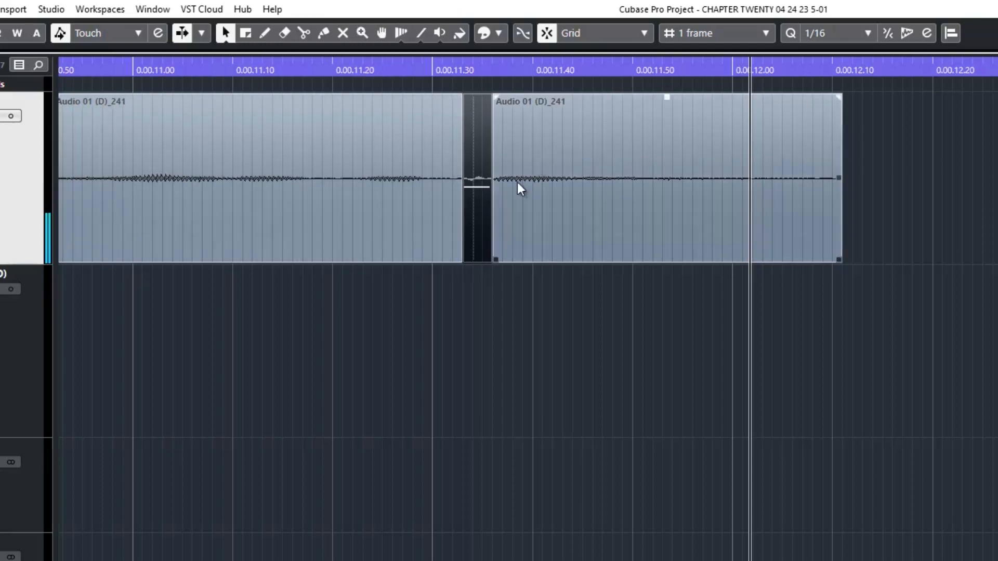
{"action": "left_click_drag", "start_coordinate": [477, 190], "coordinate": [476, 220]}
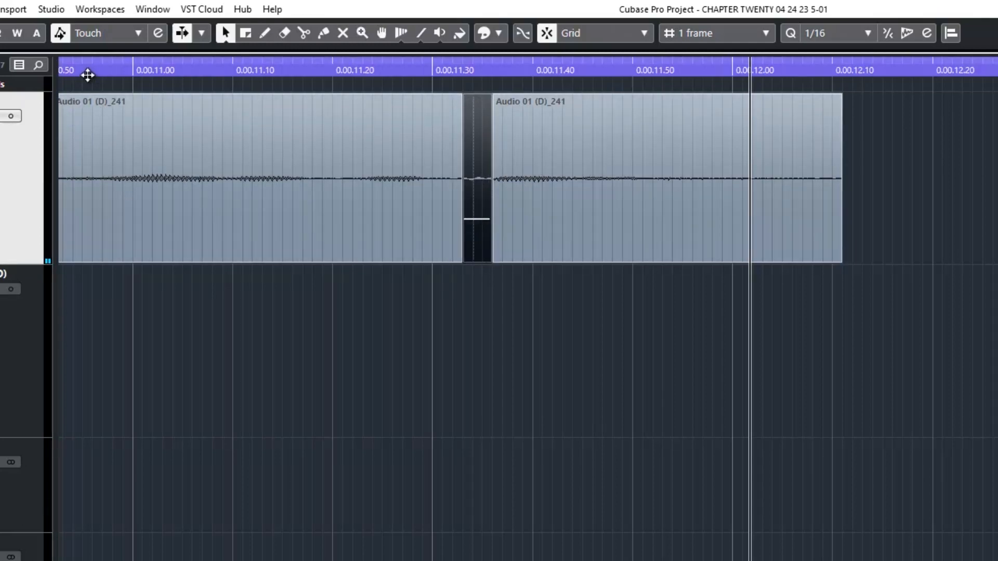
{"action": "left_click_drag", "start_coordinate": [87, 75], "coordinate": [86, 75]}
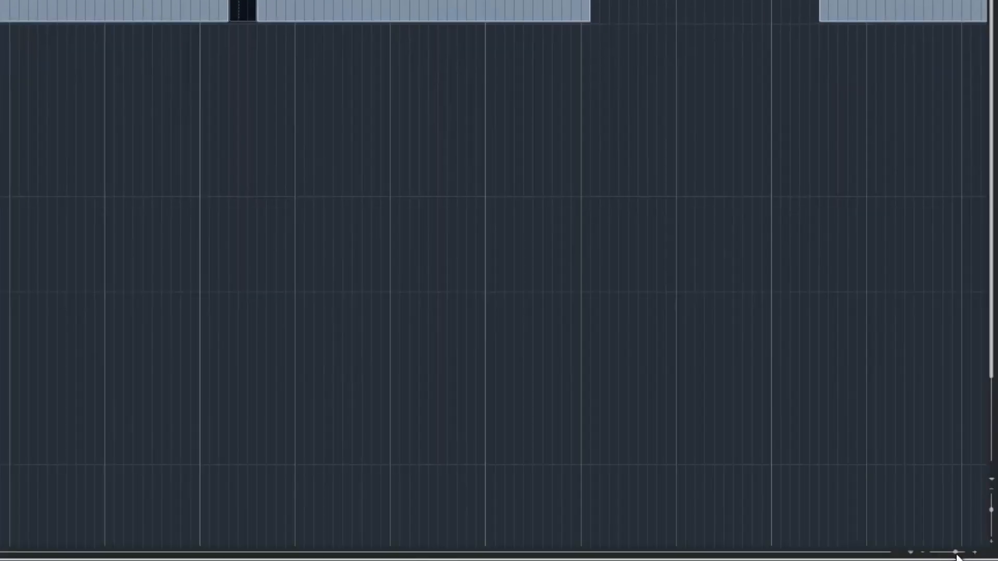
{"action": "left_click_drag", "start_coordinate": [956, 553], "coordinate": [954, 553]}
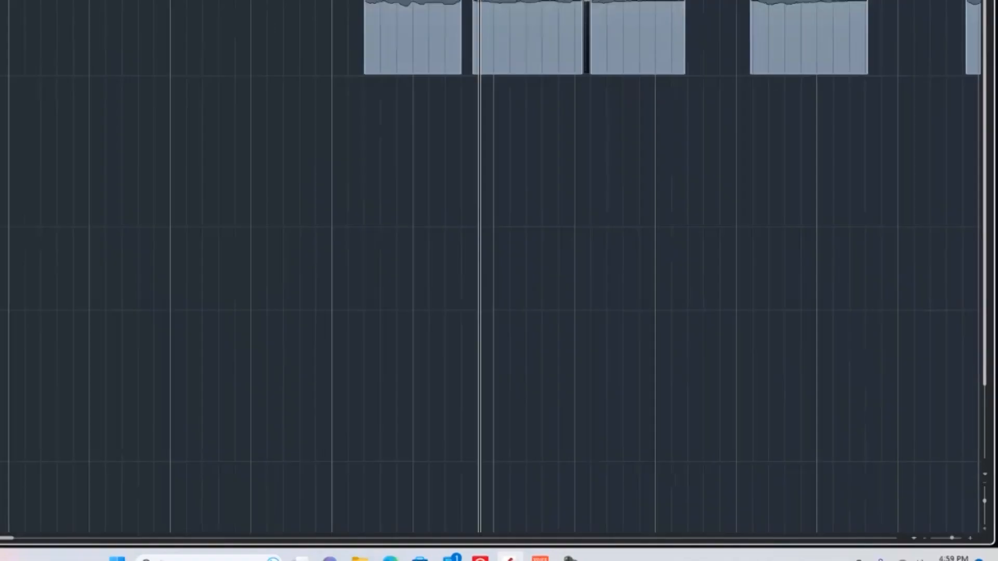
{"action": "left_click", "coordinate": [594, 40]}
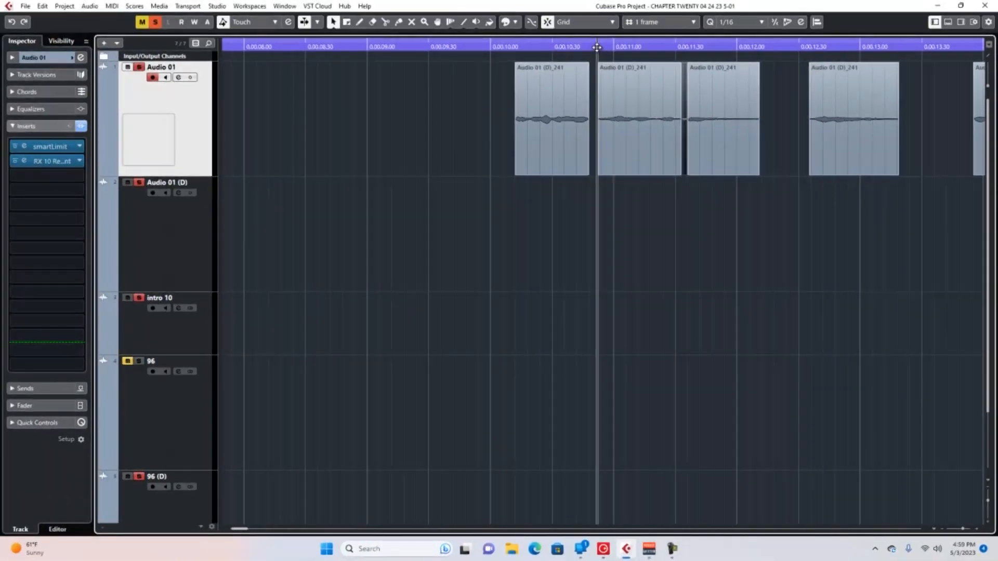
{"action": "key", "text": "space"}
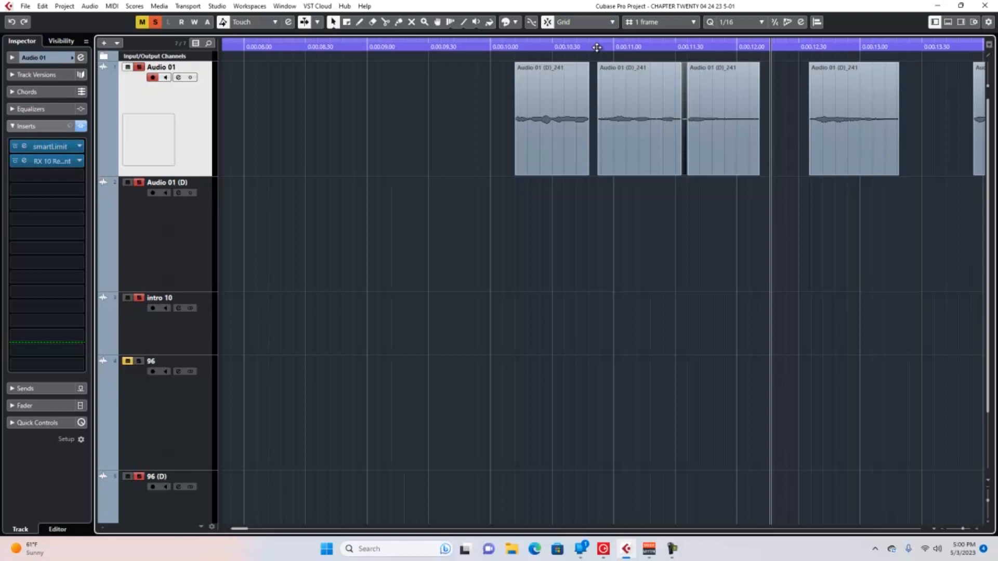
{"action": "left_click", "coordinate": [682, 164]}
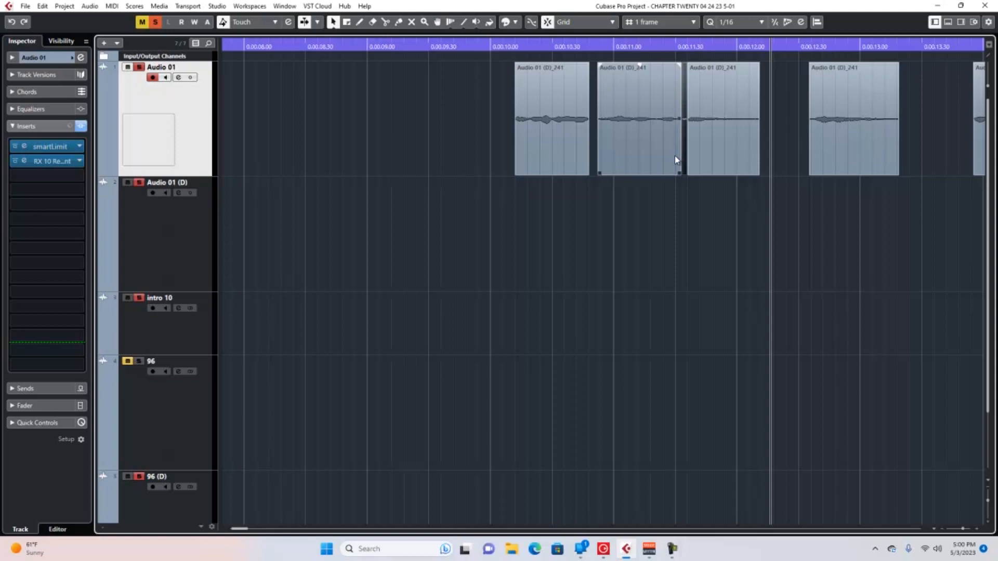
{"action": "left_click", "coordinate": [689, 162]}
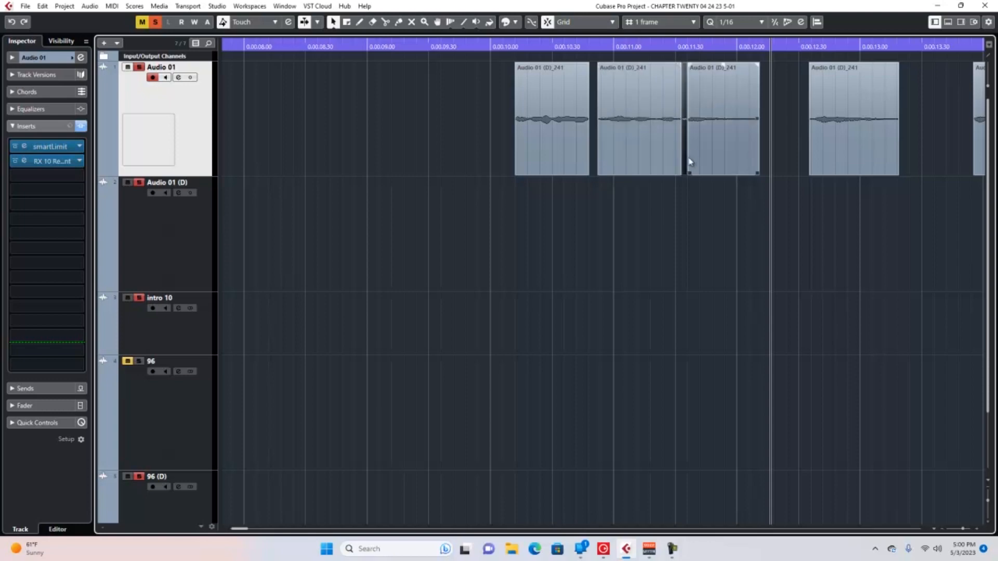